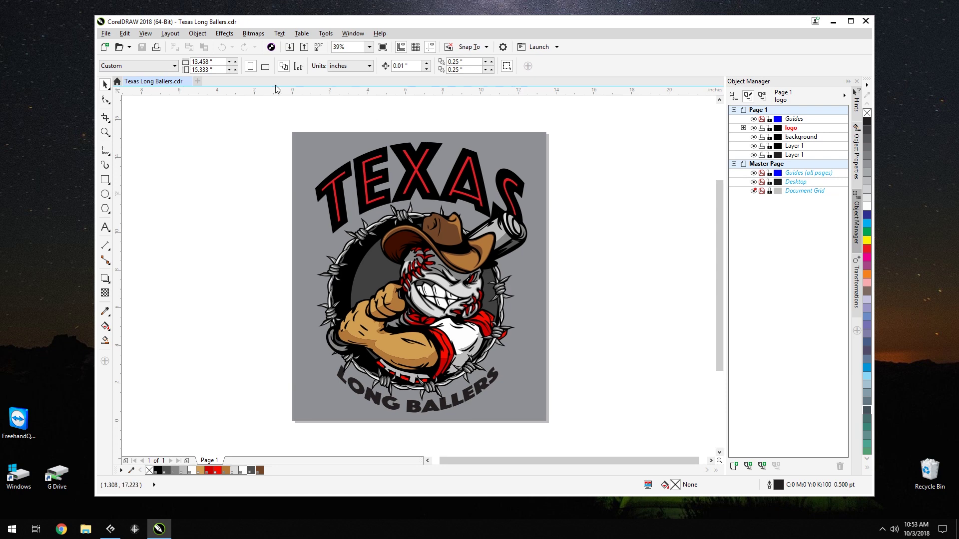
Save the CorelDRAW design as Texas Long Ballers.pdf on the desktop with the default PDF settings.
click(106, 33)
click(124, 129)
click(549, 320)
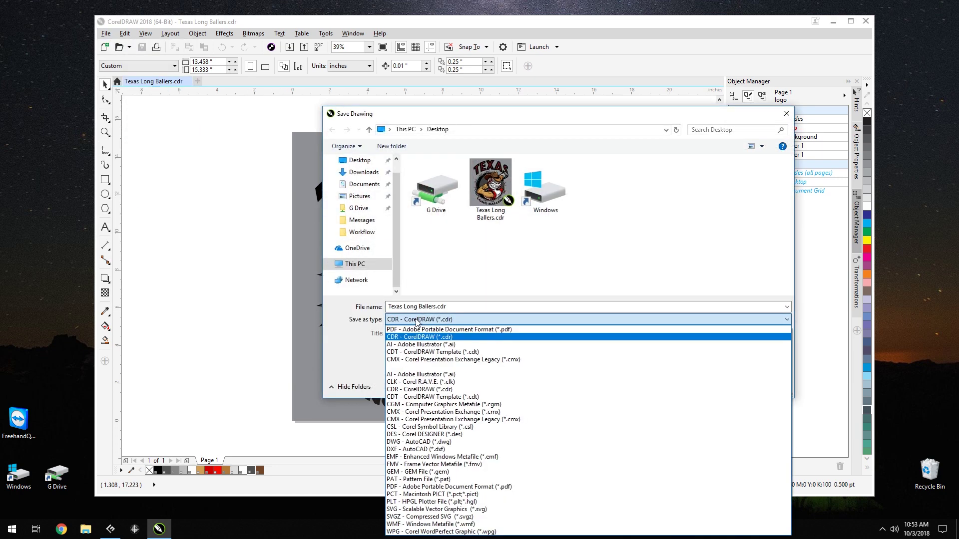
click(549, 330)
click(702, 360)
key(Return)
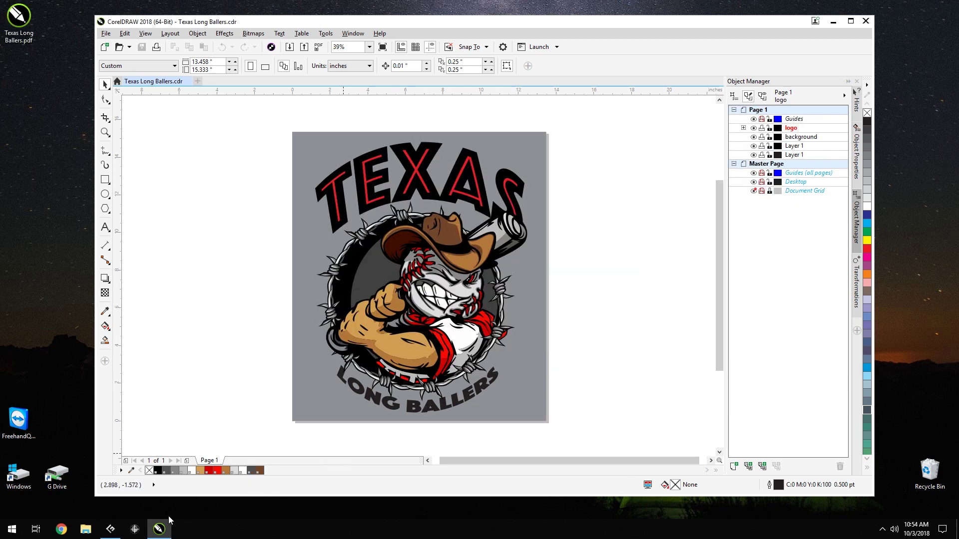
click(107, 533)
Open Texas Long Ballers.pdf in Separation Studio 4 and maximize the proof window.
click(22, 36)
double_click(157, 90)
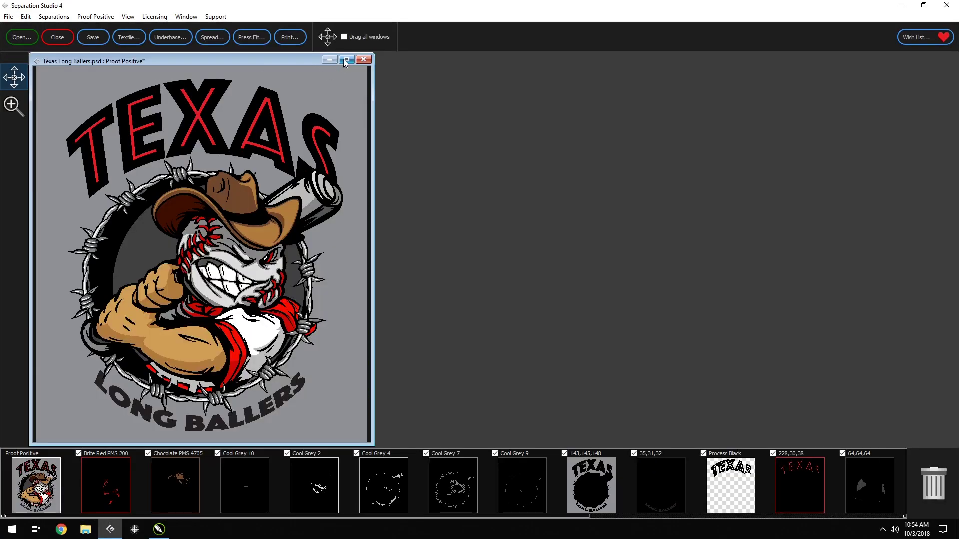
double_click(343, 61)
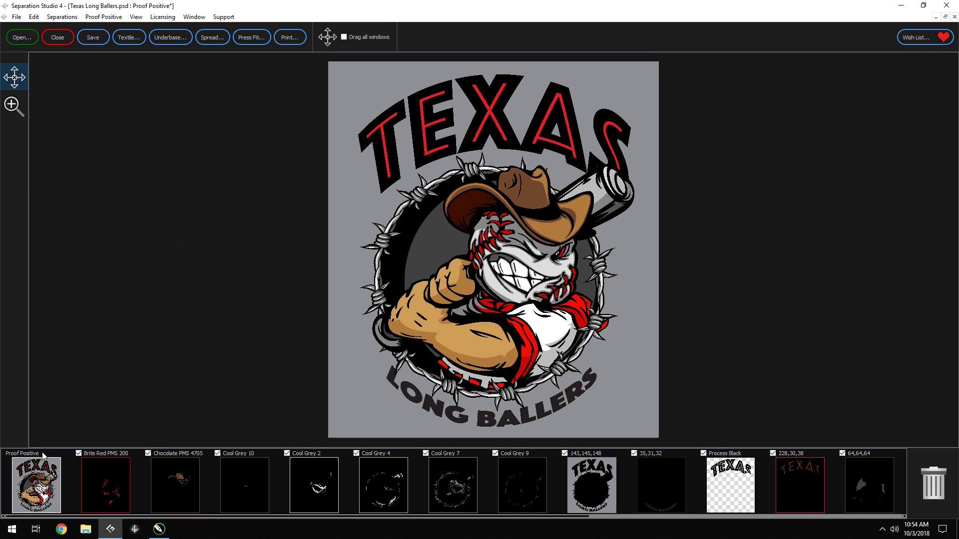
mouse_move(38, 482)
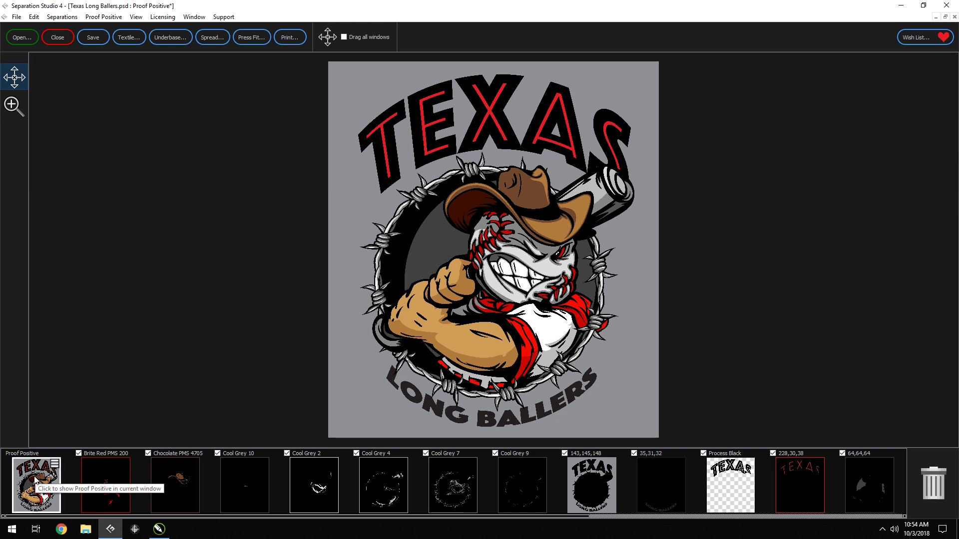
scroll(35, 479, down, 5)
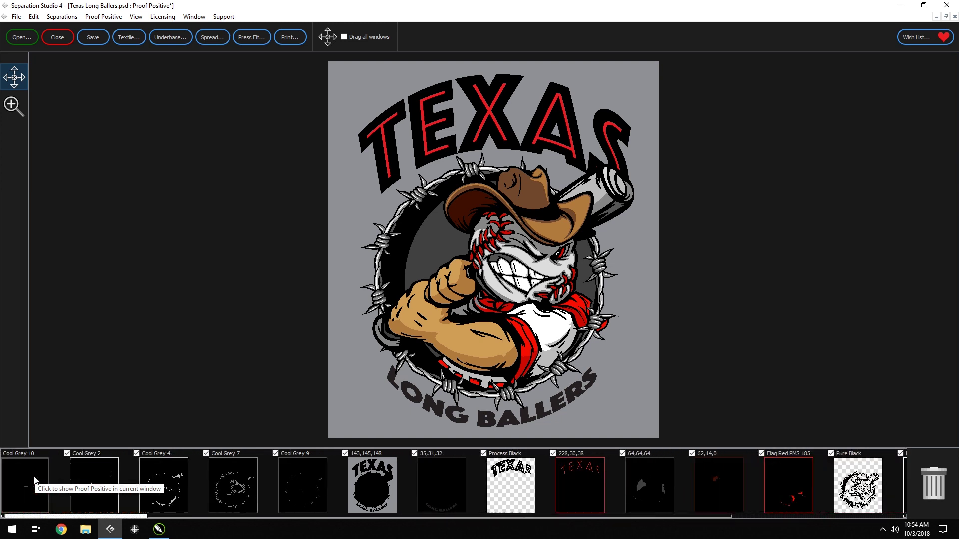
scroll(35, 480, down, 2)
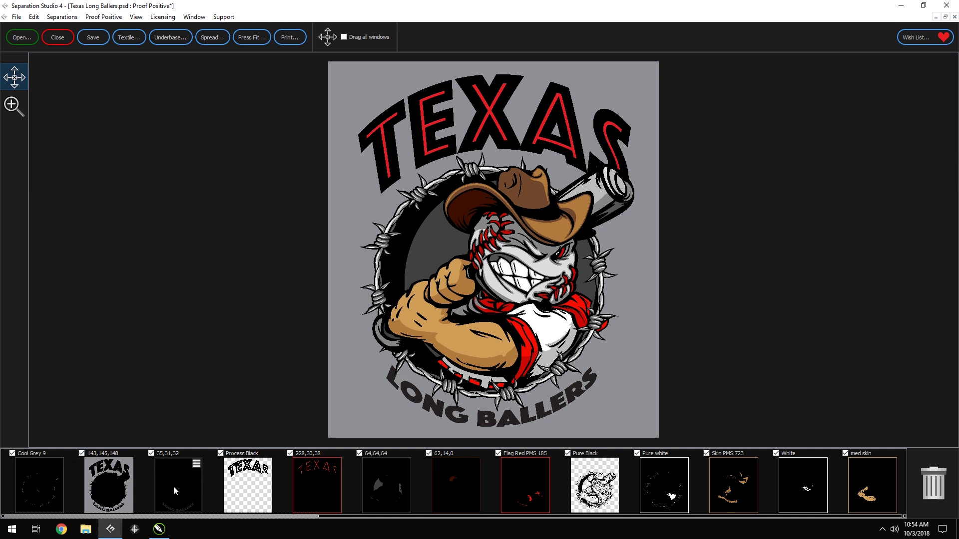
Multiply 35,31,32 into Process Black, then multiply Process Black into Pure Black.
right_click(242, 485)
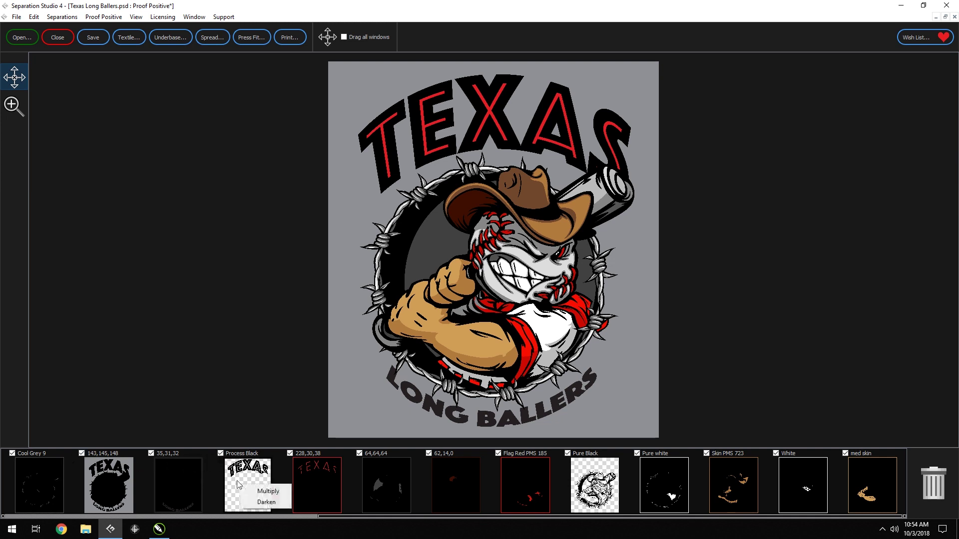
click(260, 492)
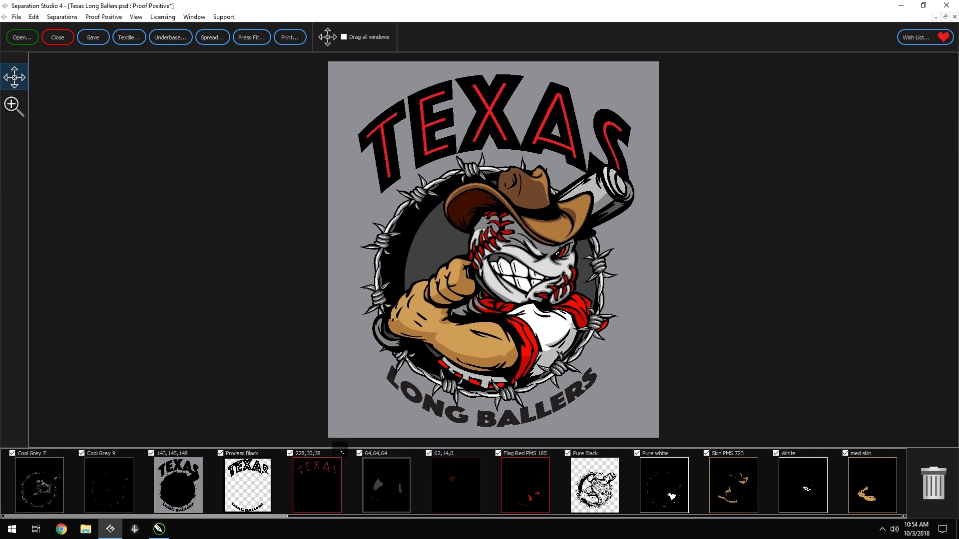
right_click(591, 487)
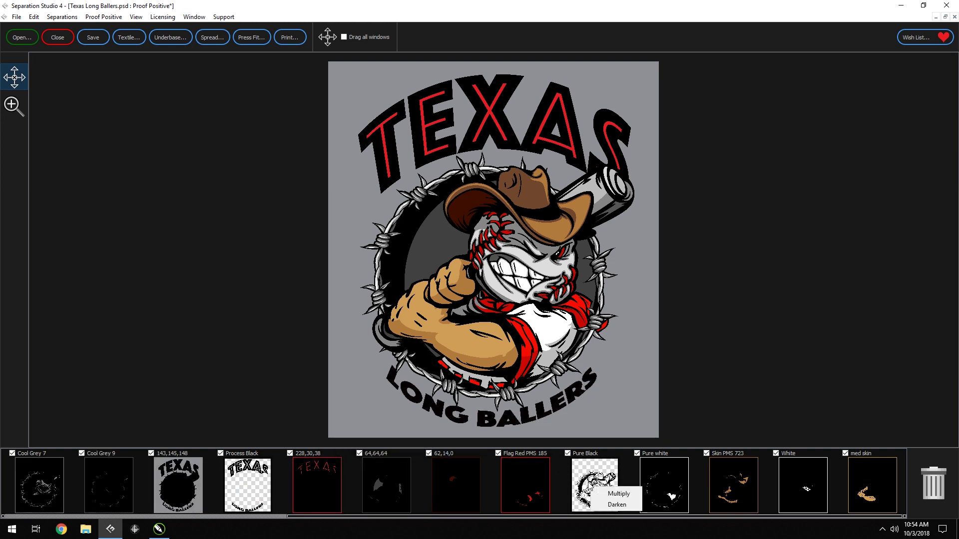
click(609, 494)
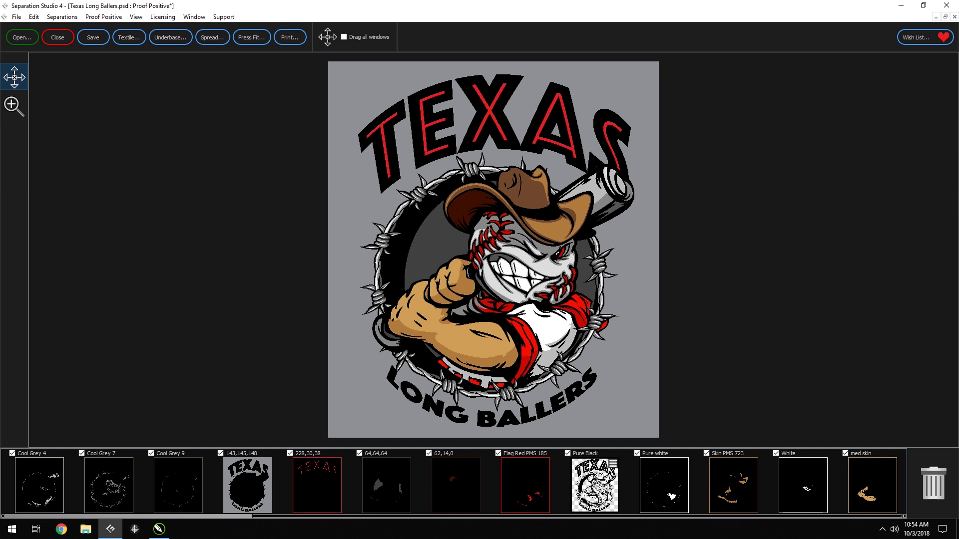
click(253, 490)
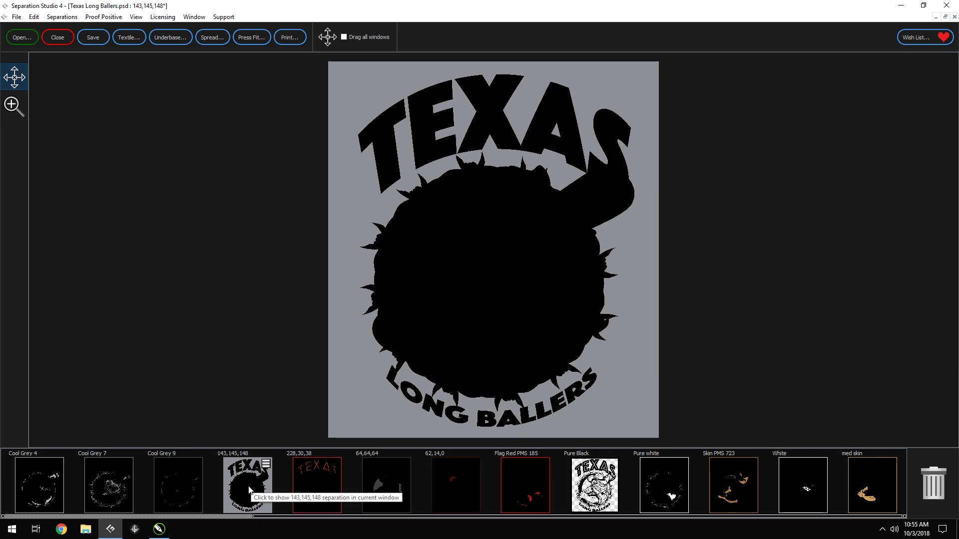
Trash the 143,145,148 background separation and change the textile colour to Graphite.
drag(579, 459, 925, 481)
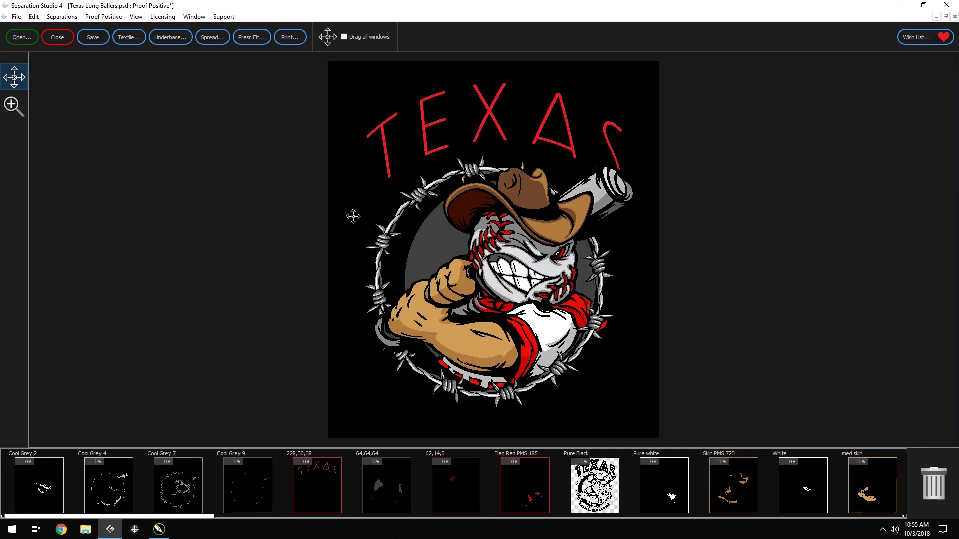
click(133, 38)
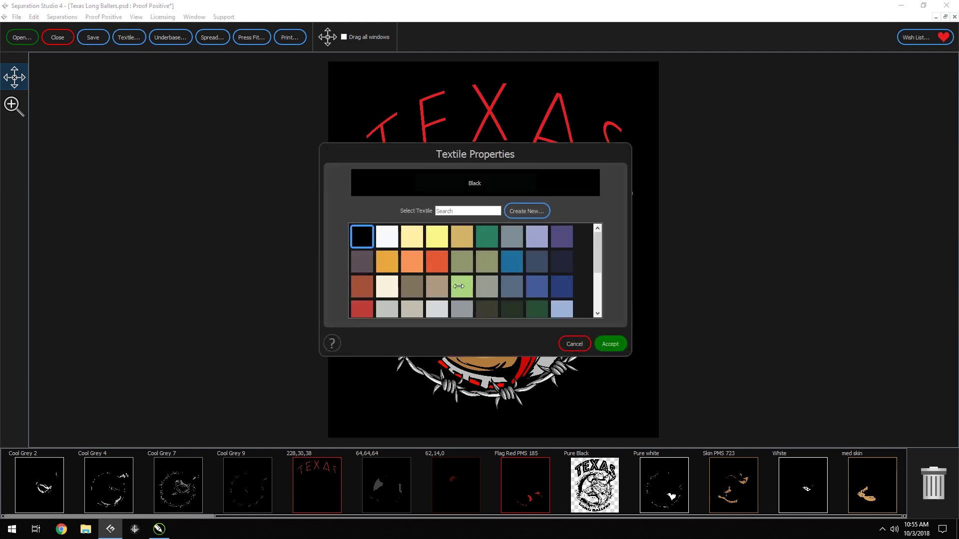
scroll(515, 270, down, 3)
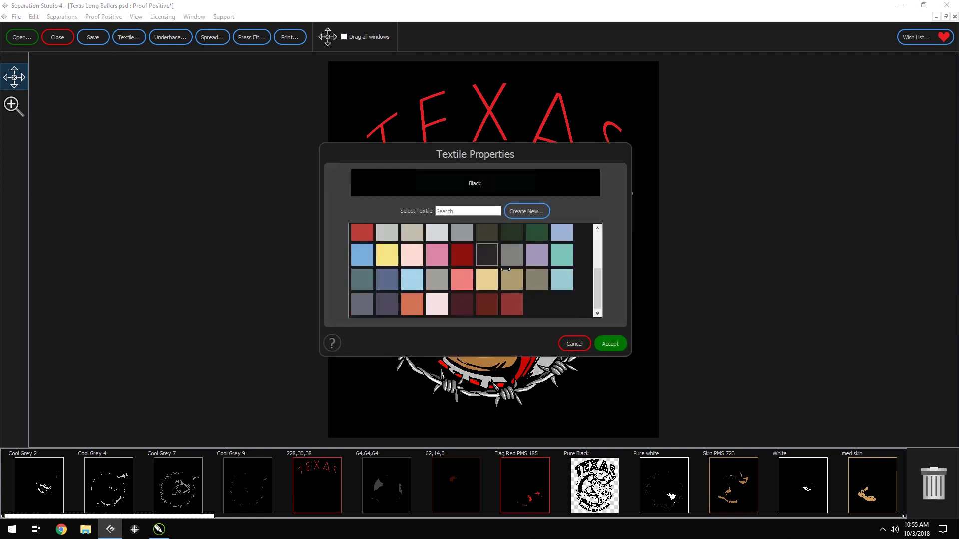
click(512, 256)
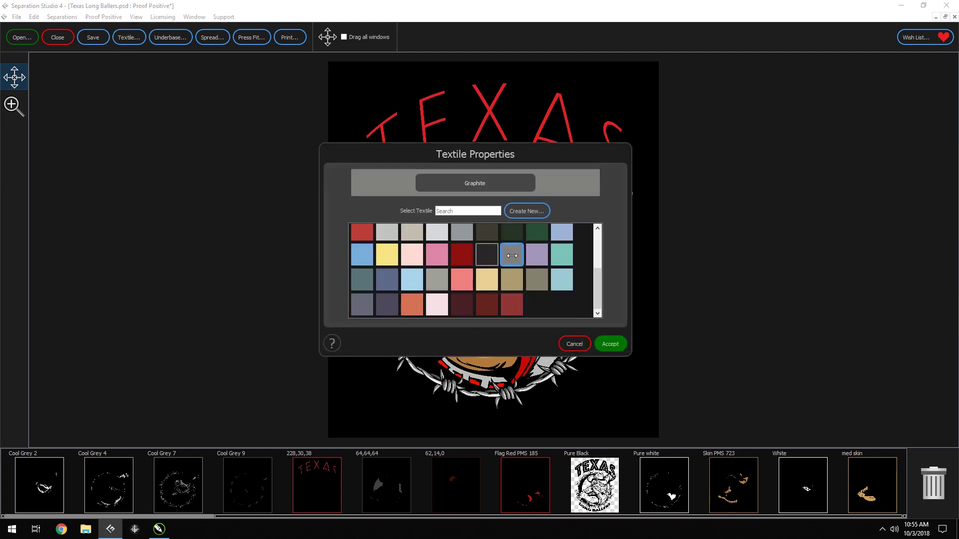
click(604, 345)
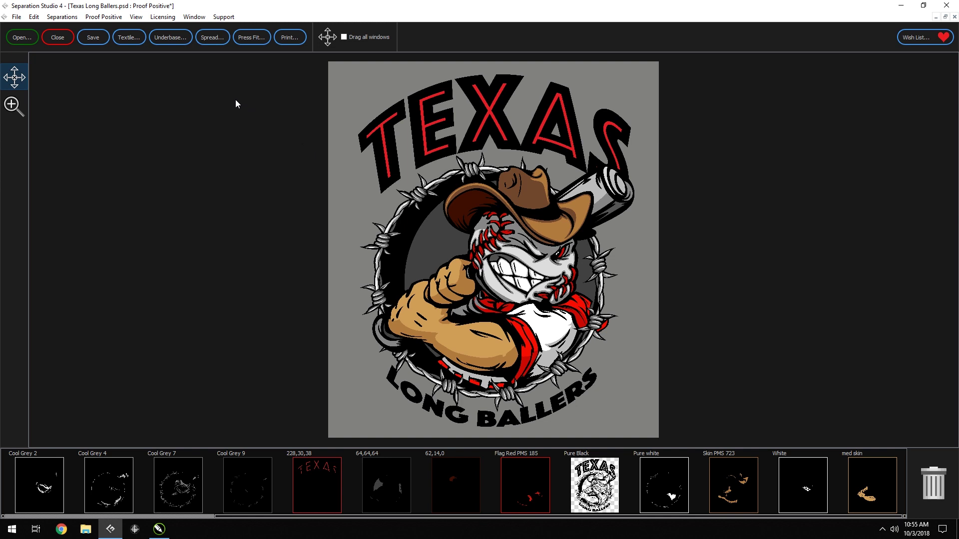
Set PressFit to a 6-screen press and assign the black separation to a screen.
click(253, 39)
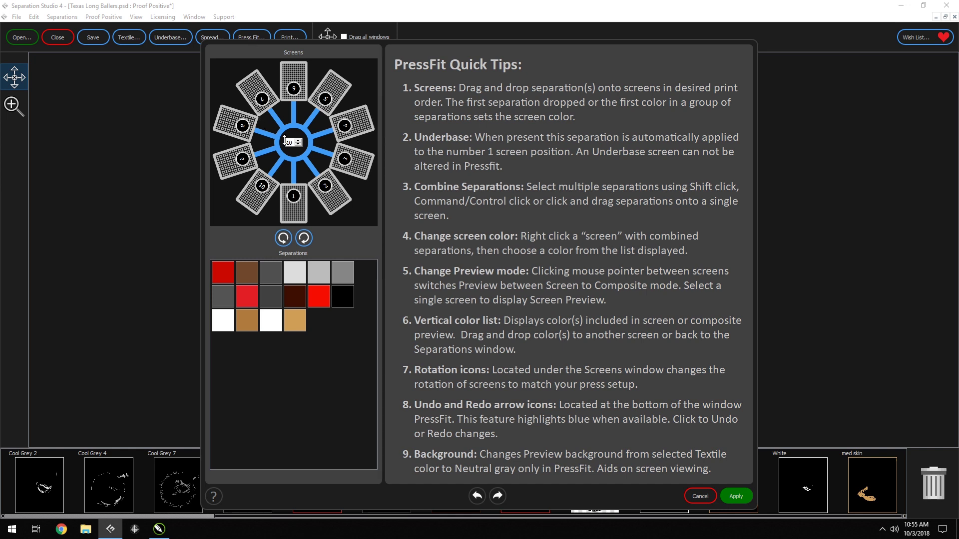
double_click(288, 143)
text(6)
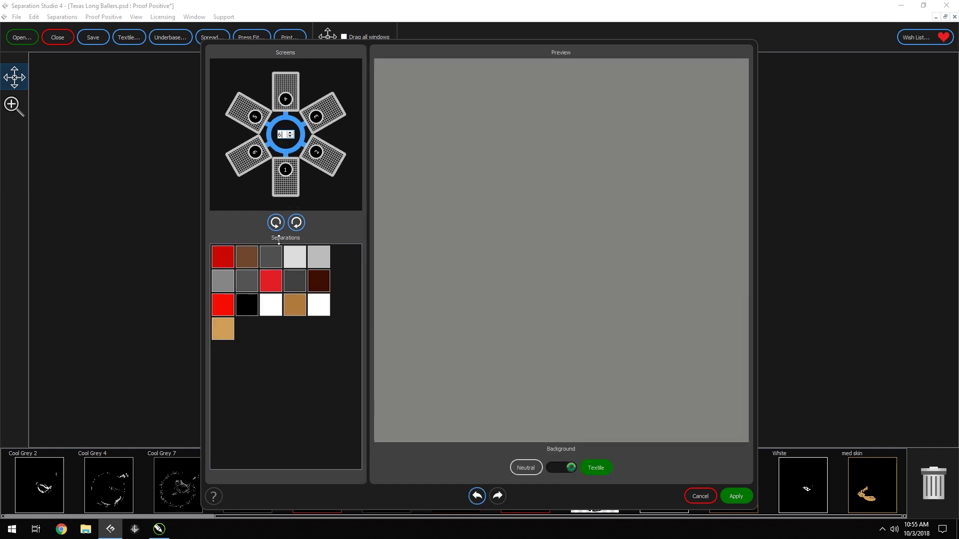
click(249, 304)
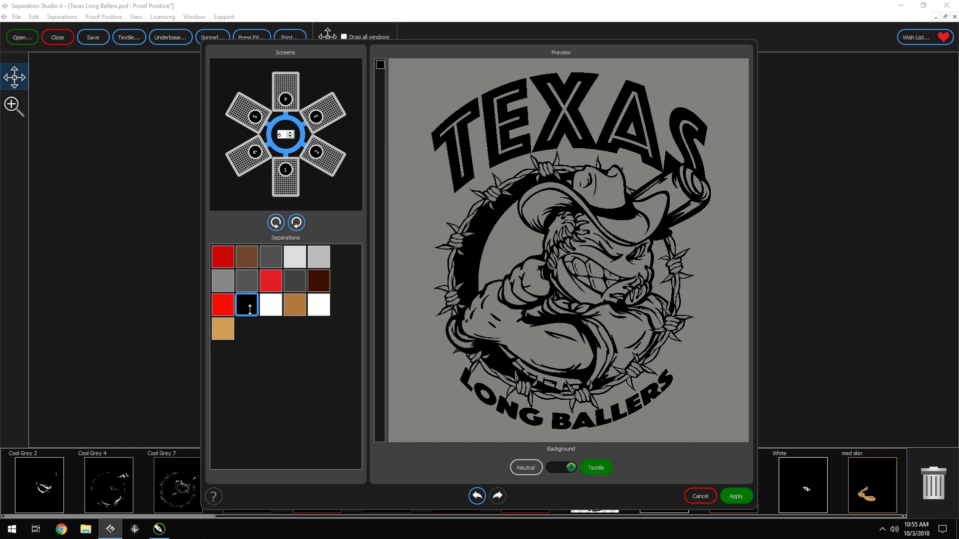
drag(249, 304, 246, 163)
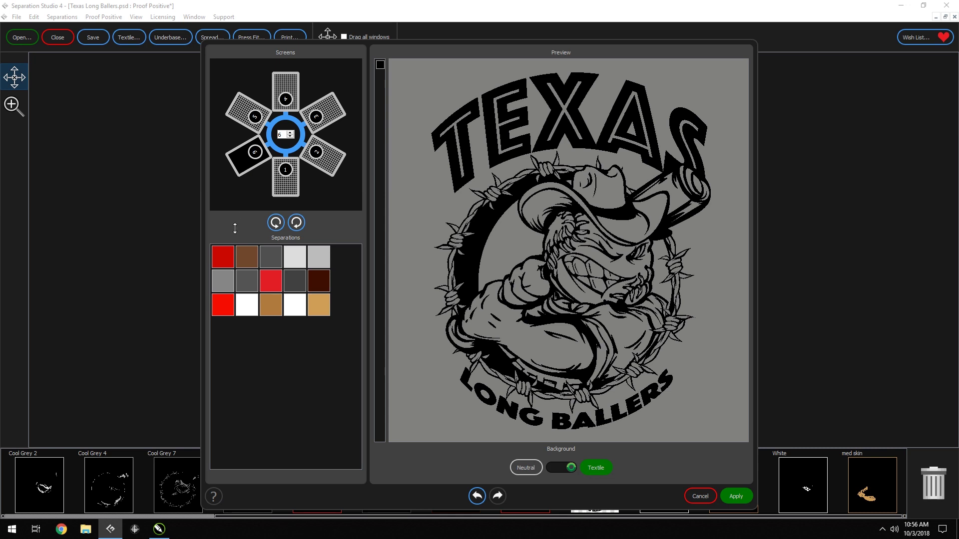
Group the three red separations together on screen 2.
click(222, 256)
ctrl+click(274, 282)
ctrl+click(222, 305)
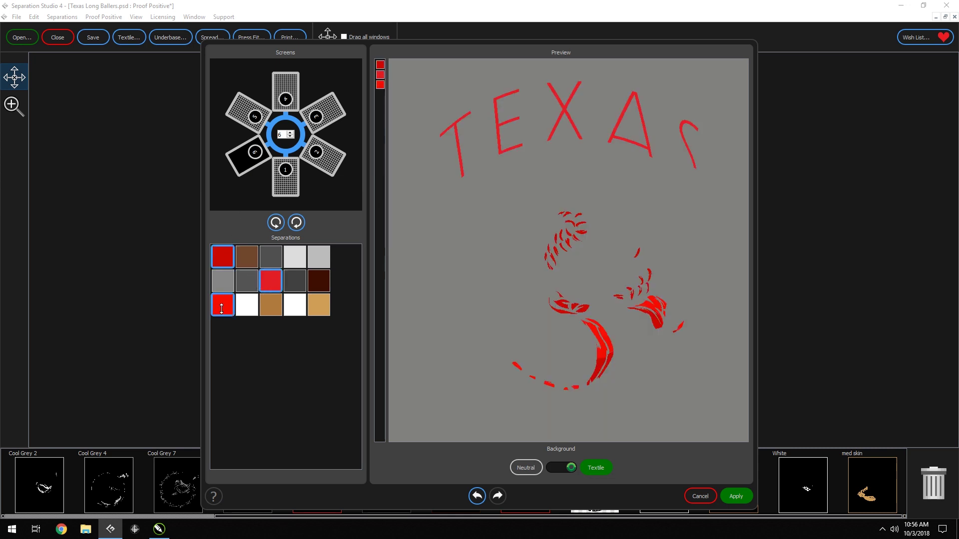
drag(219, 252, 322, 158)
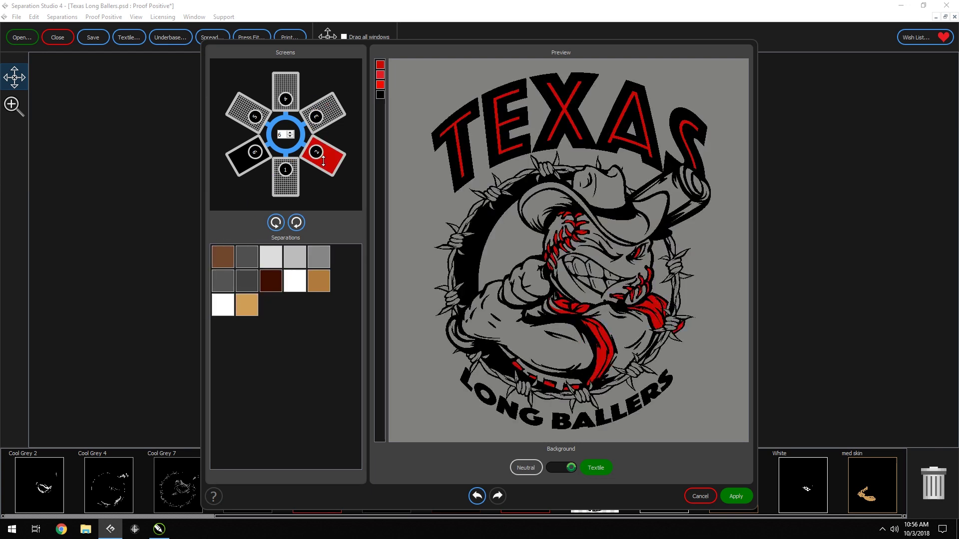
Put Cool Grey 2, Pure white and White on screen 3 and check its list.
click(224, 306)
ctrl+click(295, 281)
ctrl+click(271, 256)
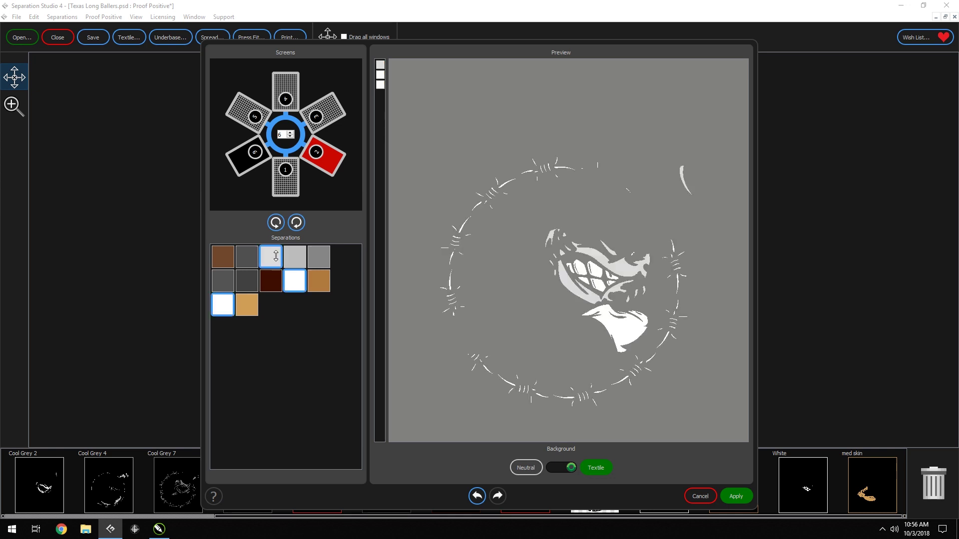
drag(272, 257, 332, 109)
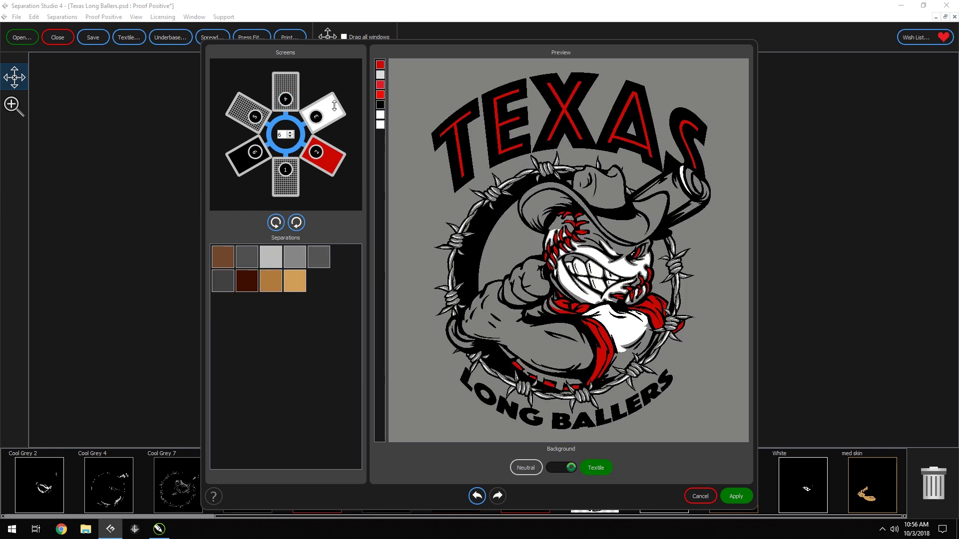
click(332, 109)
click(352, 103)
mouse_move(334, 111)
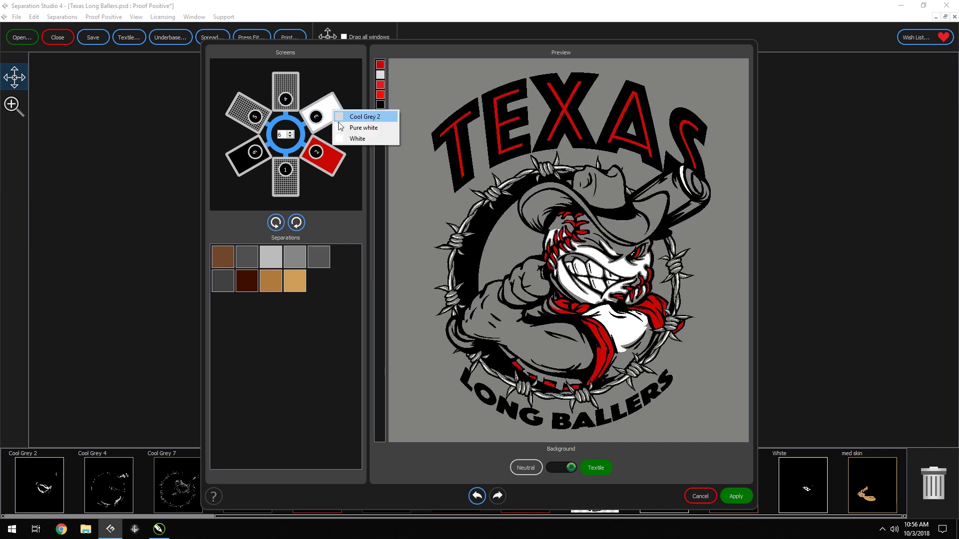
click(346, 138)
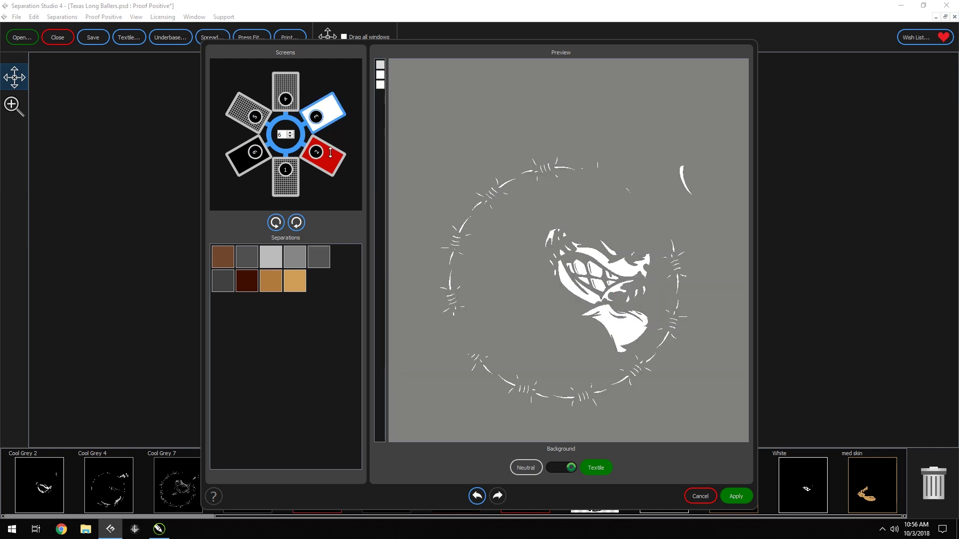
Place the tan, darker tan and brown hat separations on screen 4, plus dark brown on a screen.
click(299, 283)
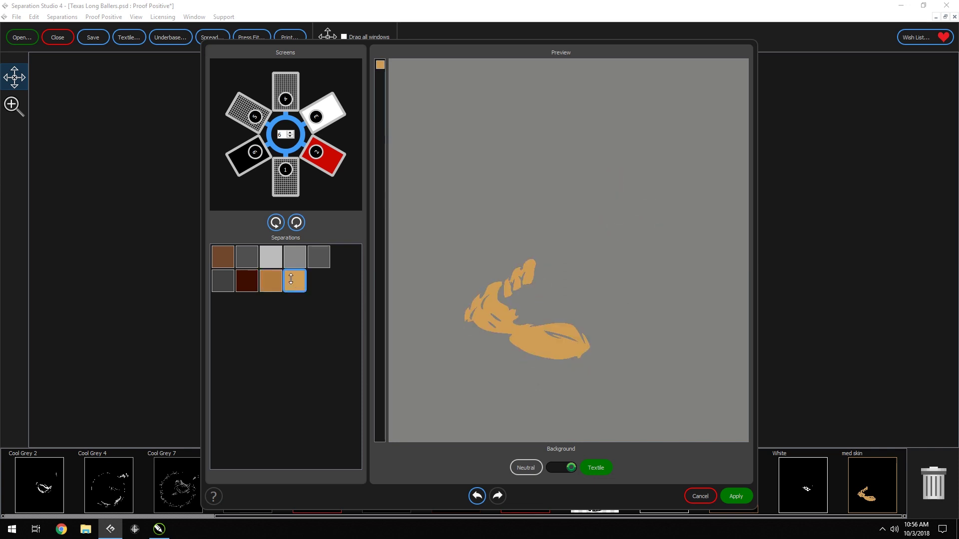
drag(297, 282, 281, 89)
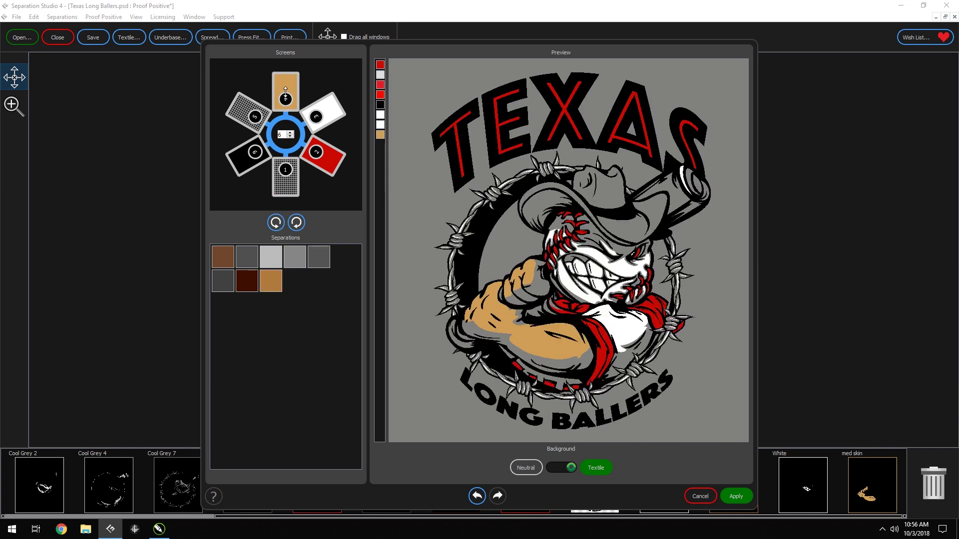
drag(271, 282, 250, 116)
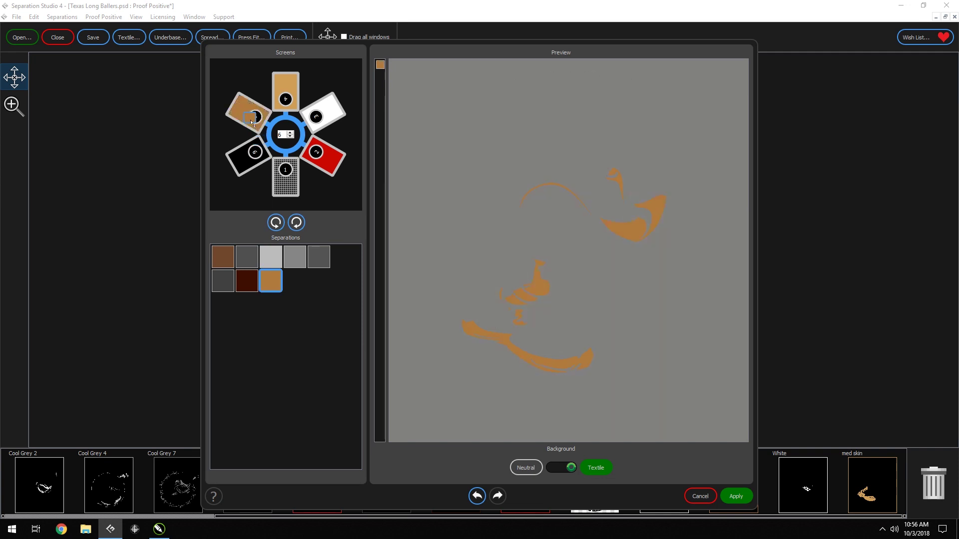
click(248, 280)
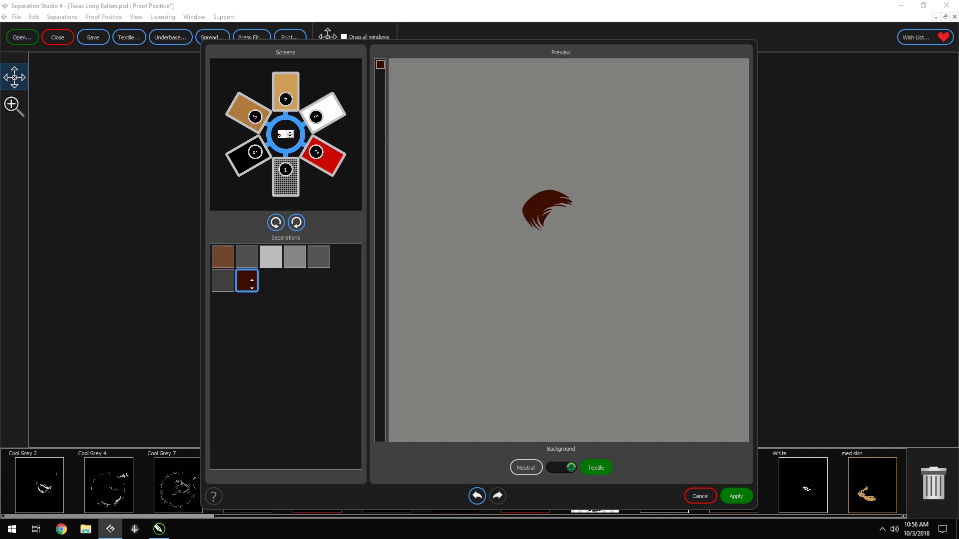
drag(248, 278, 243, 161)
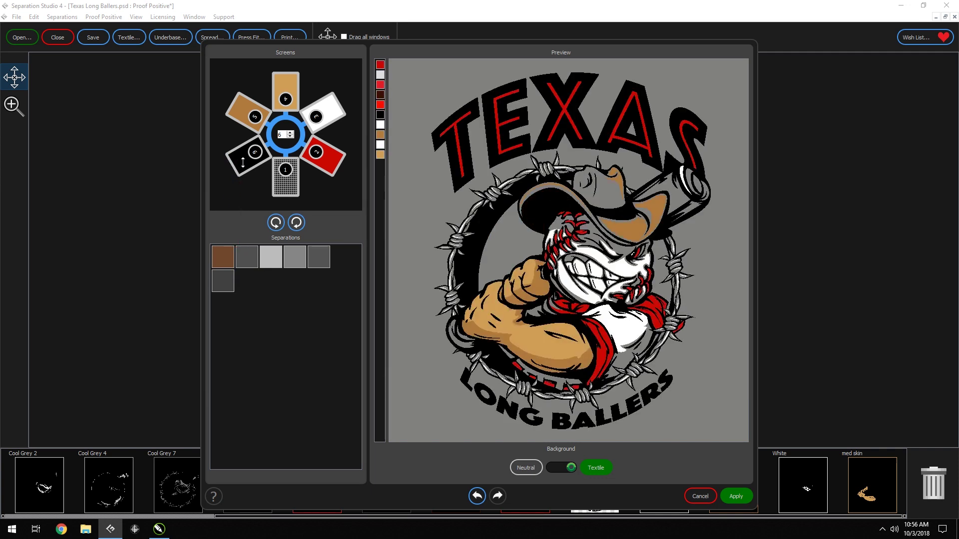
click(223, 257)
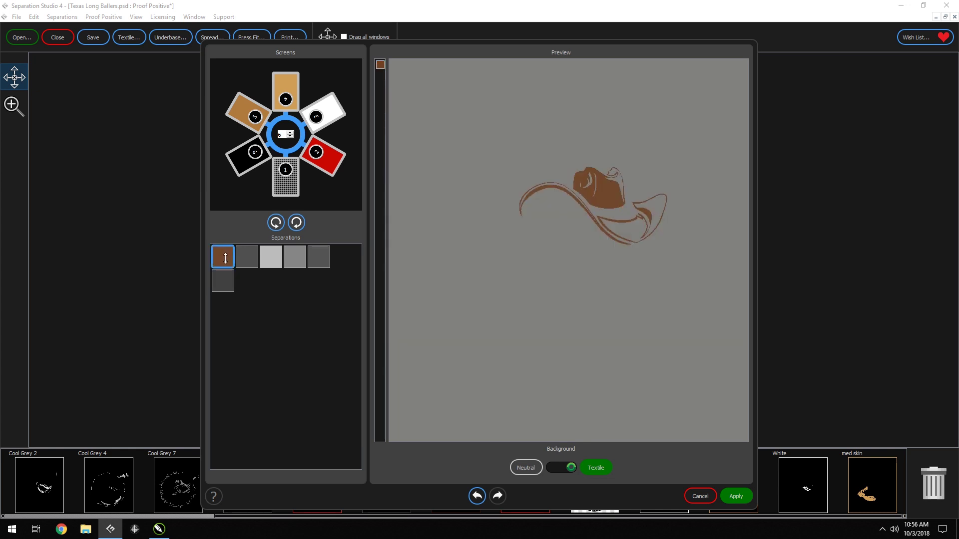
drag(224, 257, 281, 89)
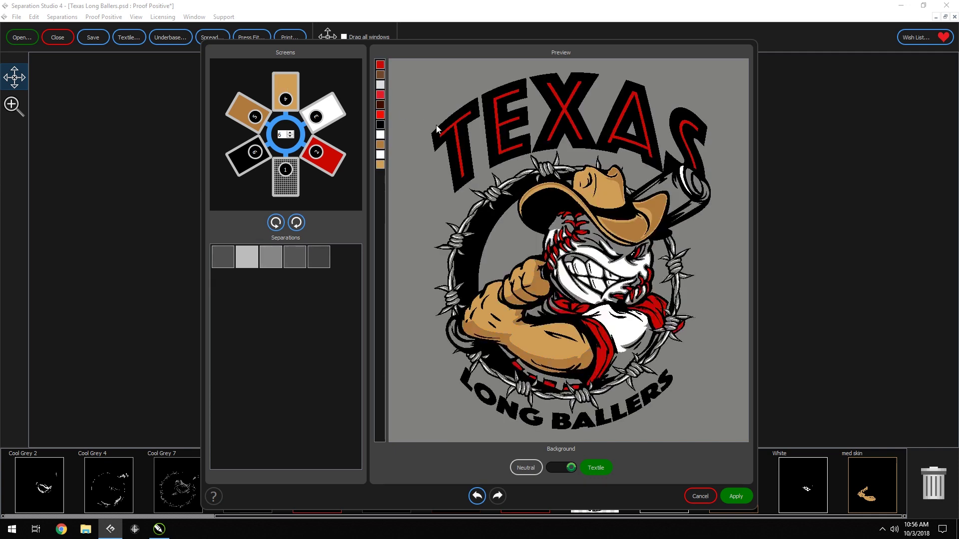
Add light grey to the white screen, small dark and barbed wire to screen 6, then apply.
click(249, 257)
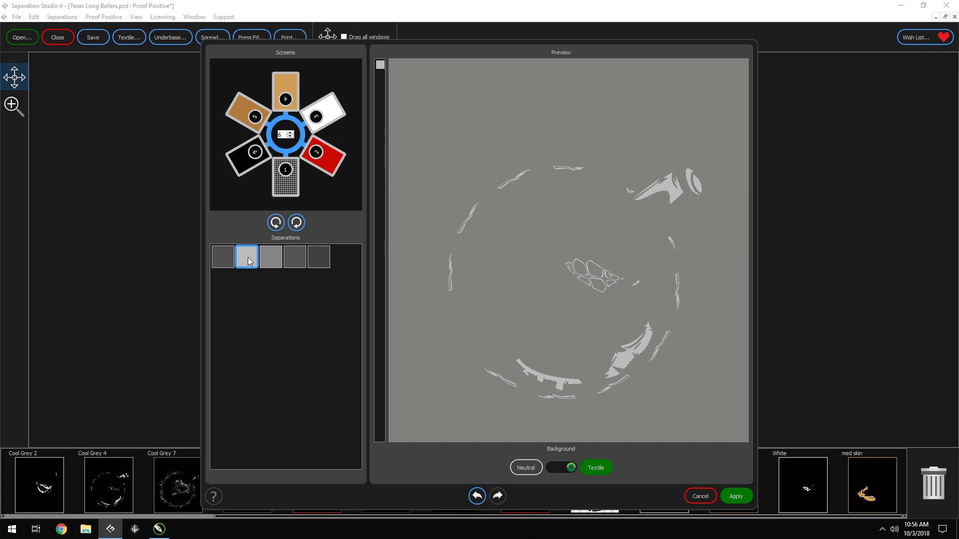
drag(249, 257, 316, 117)
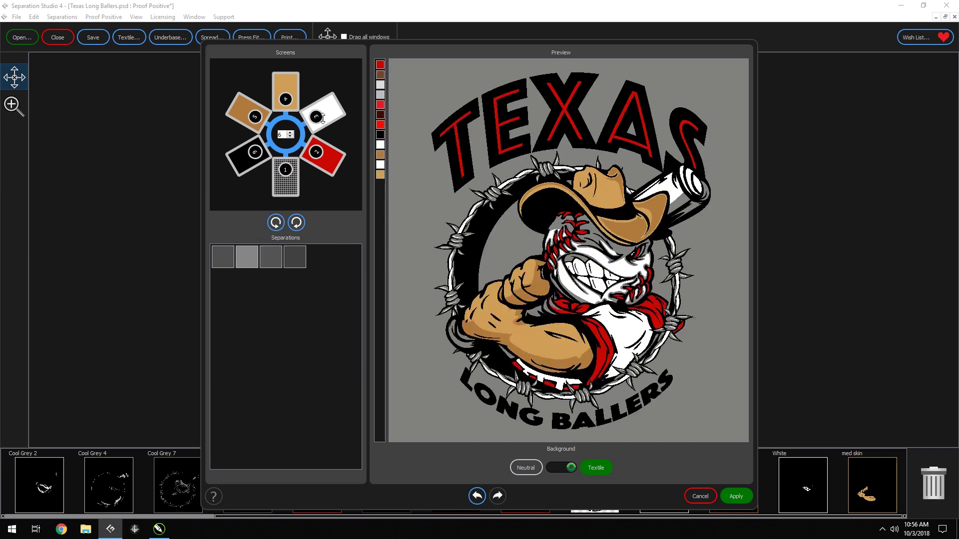
click(219, 255)
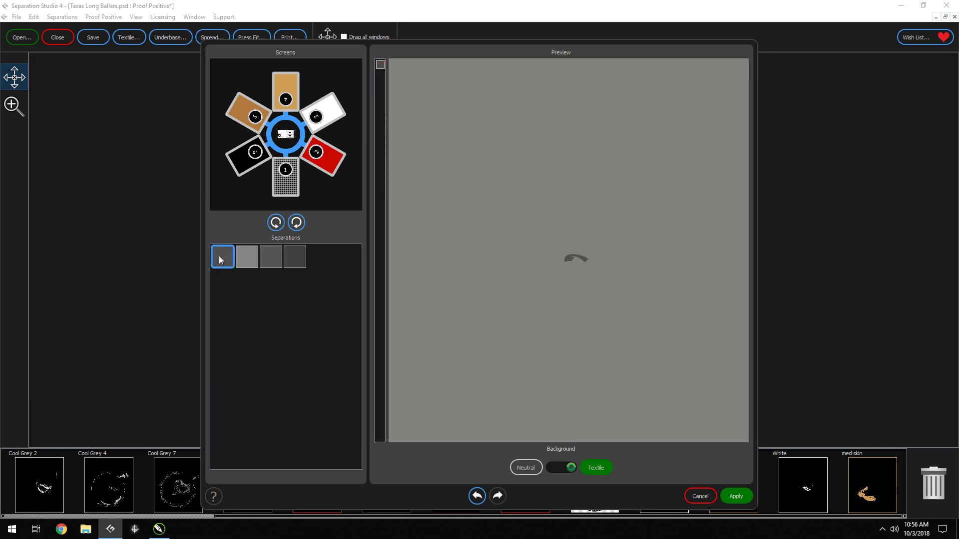
drag(224, 259, 238, 162)
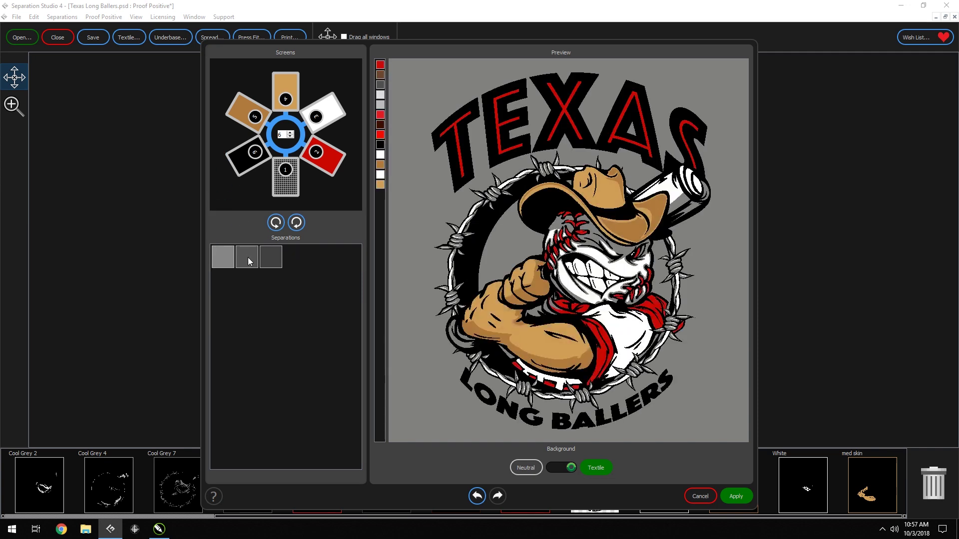
click(248, 260)
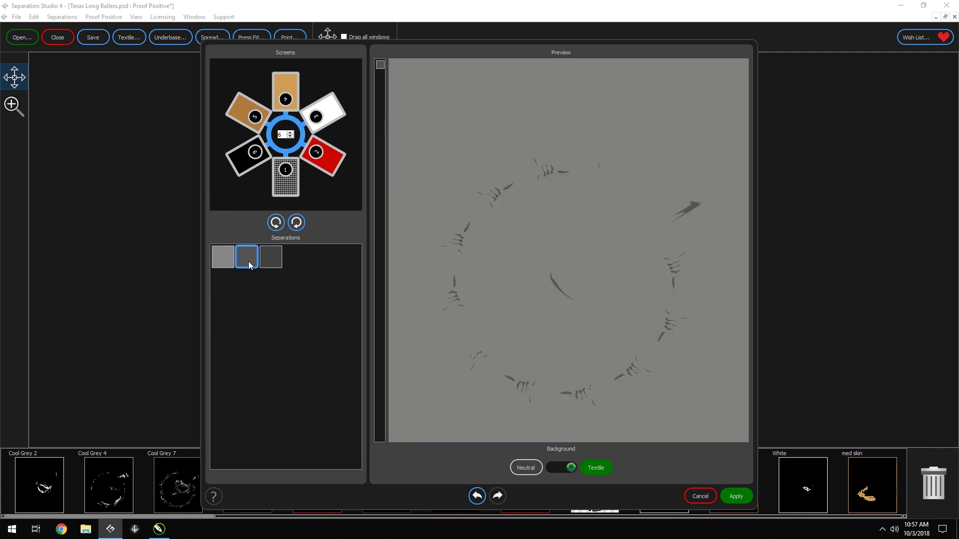
drag(249, 260, 242, 156)
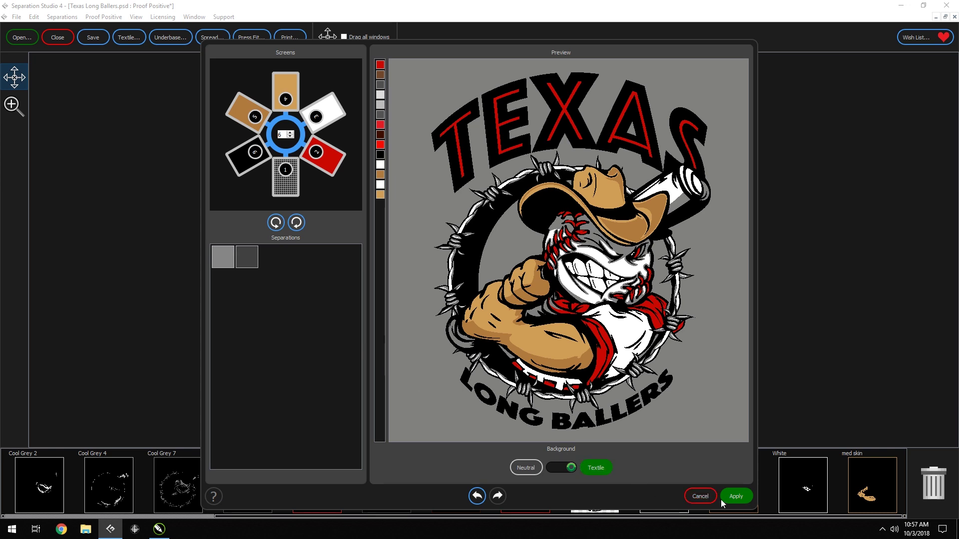
click(735, 496)
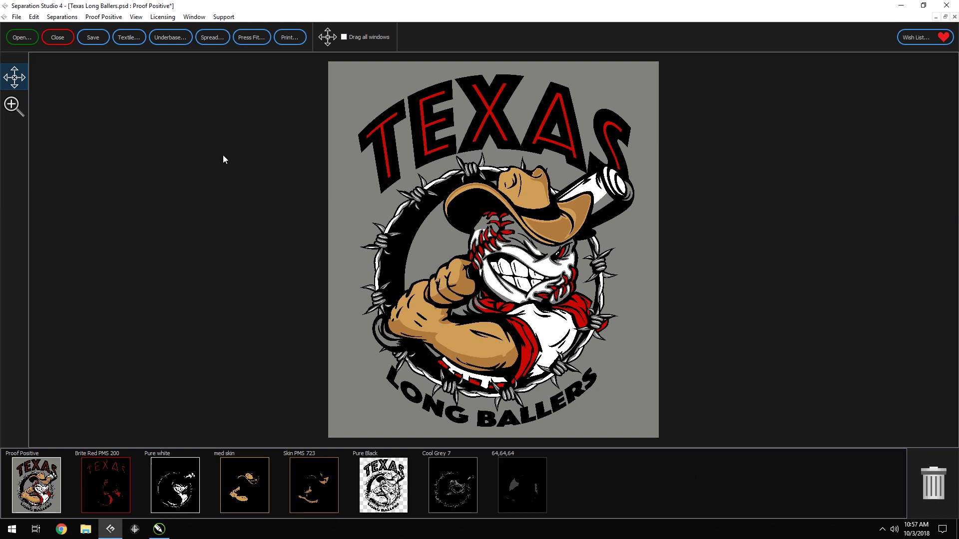
Create a live underbase from every separation except Pure Black.
click(172, 39)
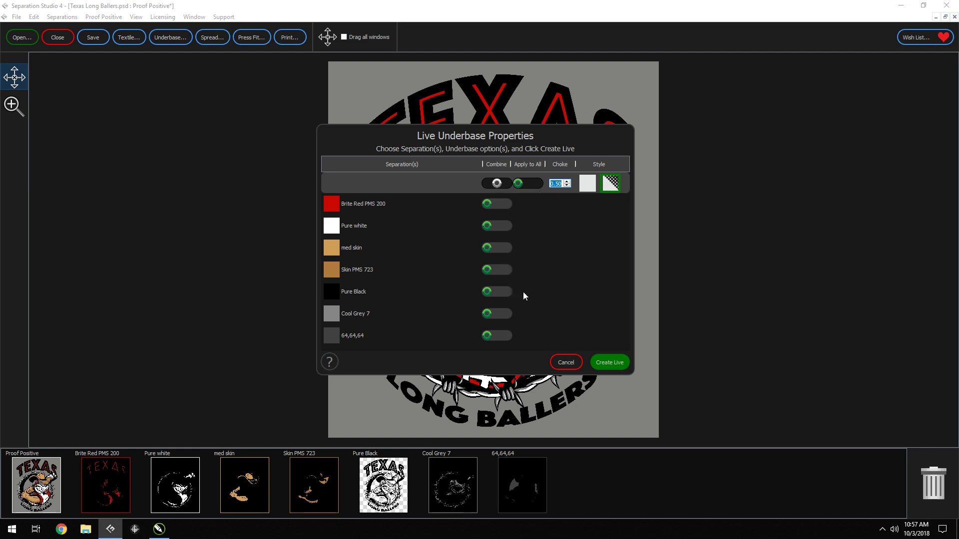
click(508, 293)
click(608, 365)
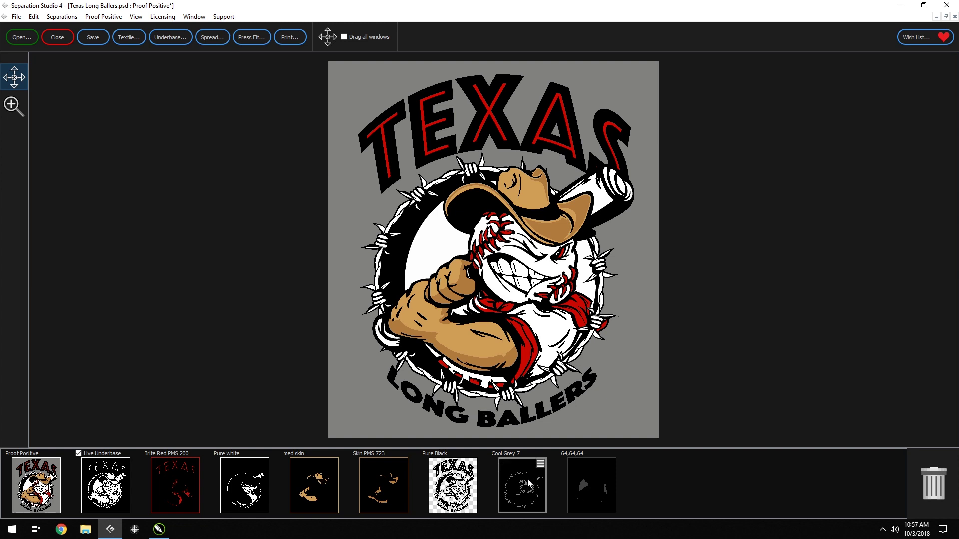
Trash the Cool Grey 7 and 64,64,64 channels, leaving six separations for printing.
drag(527, 483, 926, 479)
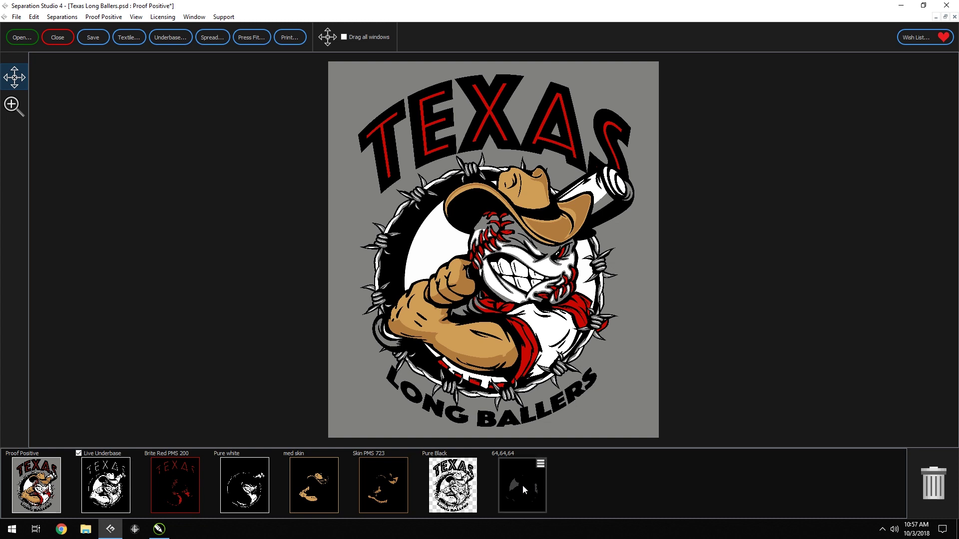
drag(522, 486, 921, 466)
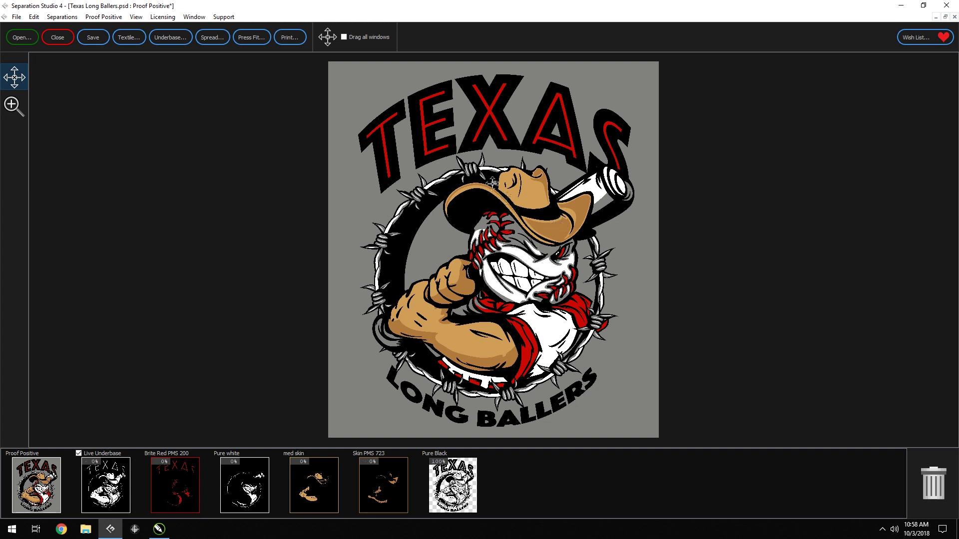
click(290, 38)
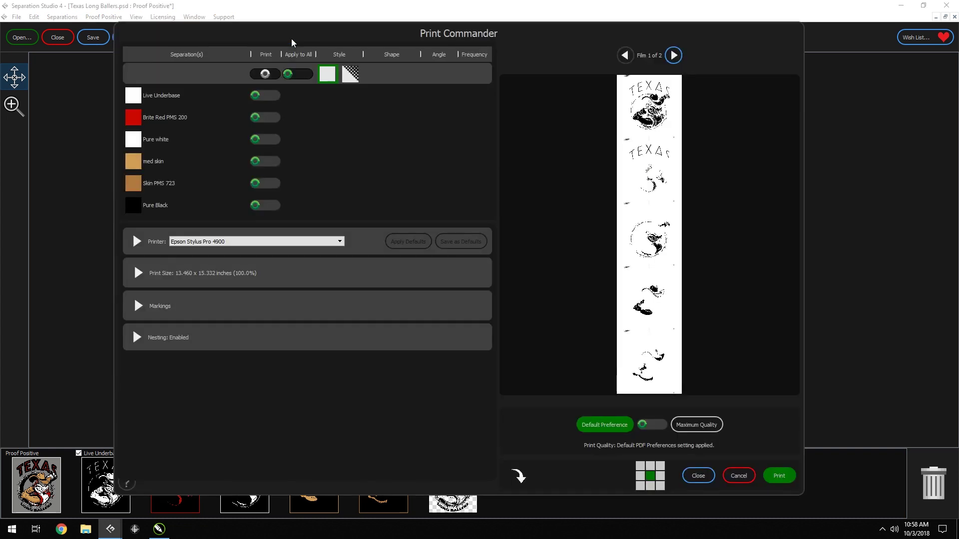